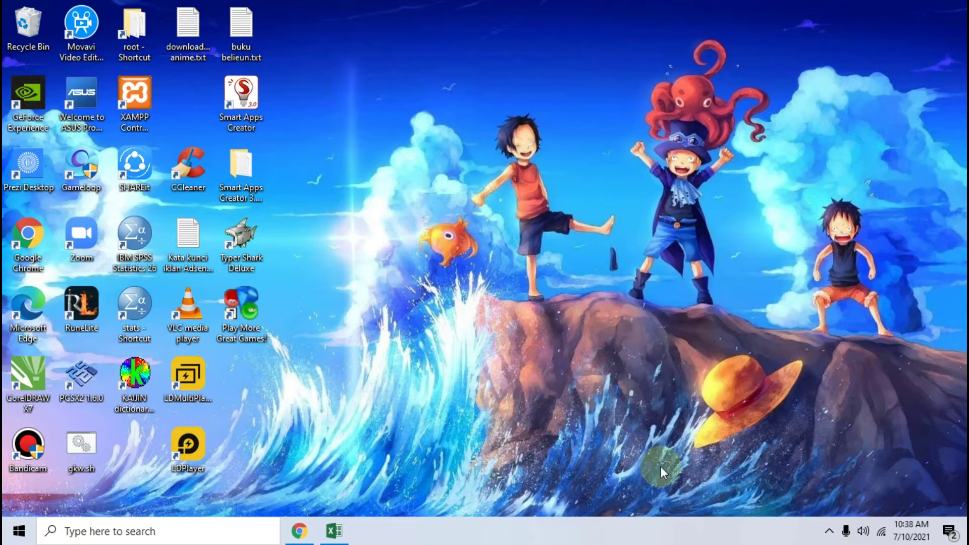
In Chrome, scroll up to the ALT + Down Arrow section and enlarge its pick-from-list example image.
click(299, 531)
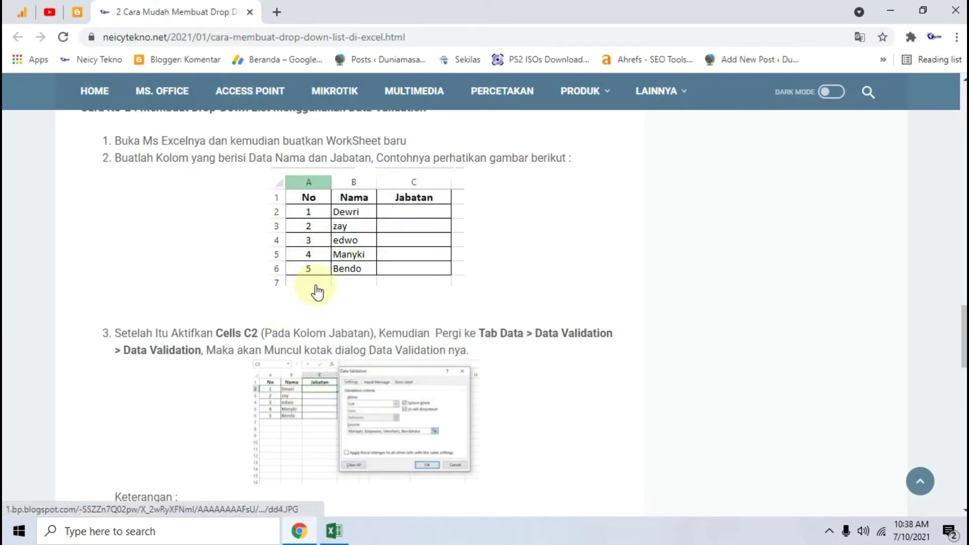
scroll(339, 281, up, 5)
scroll(346, 280, up, 1)
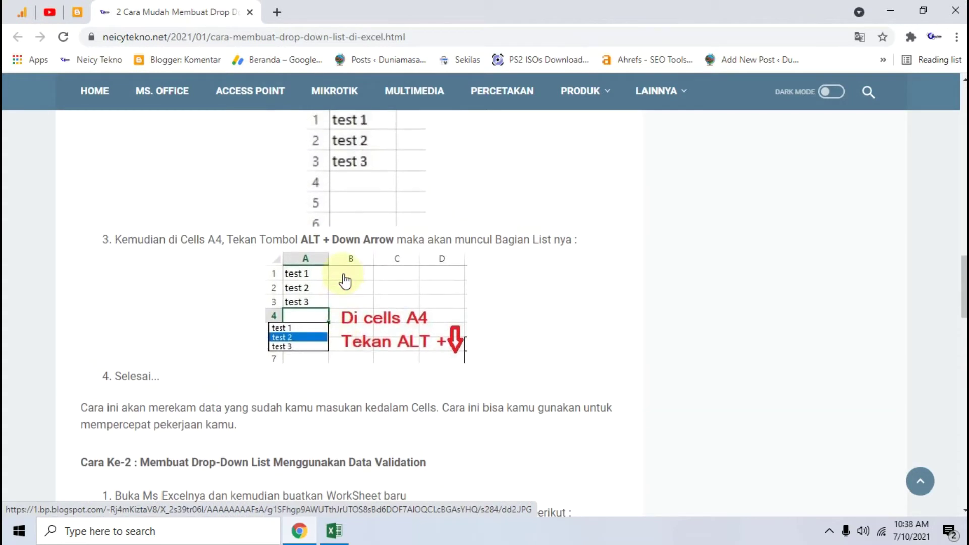
click(391, 296)
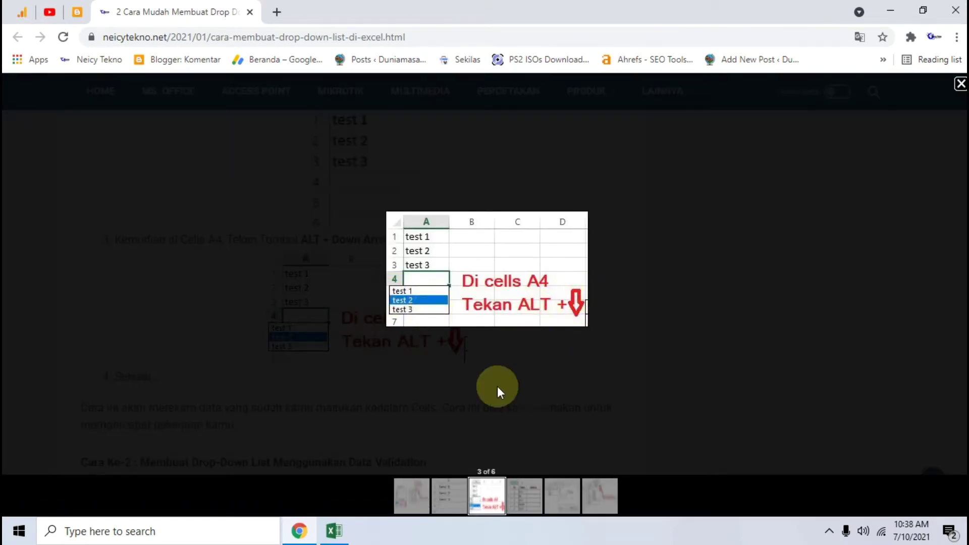
click(337, 534)
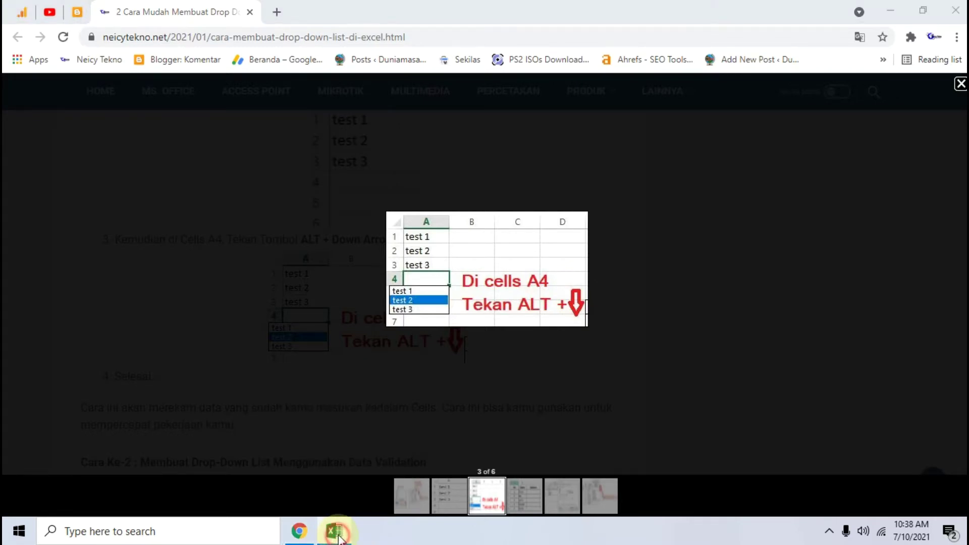
Preview the Alt+Down pick-from-list of test 1–3 entries in empty cell E16, then dismiss it.
drag(277, 312, 287, 349)
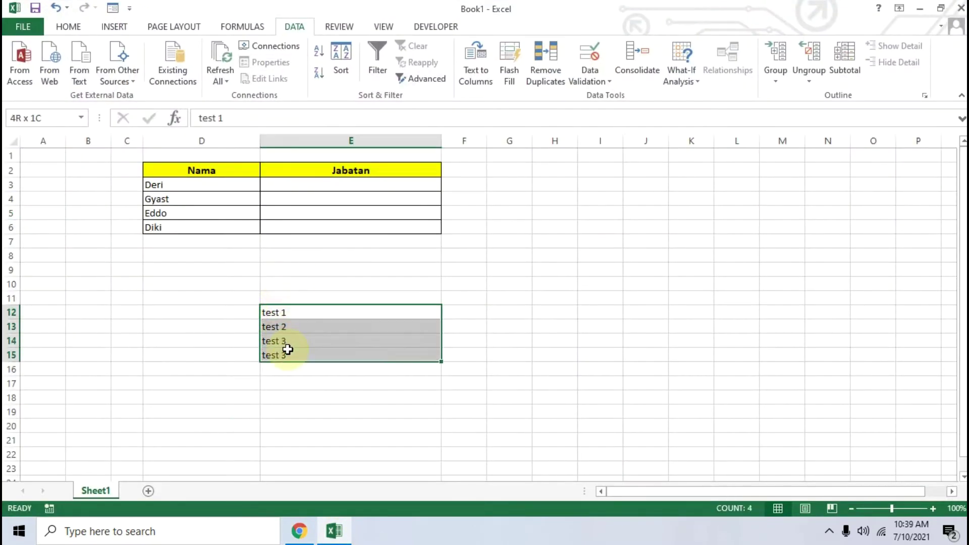
click(277, 370)
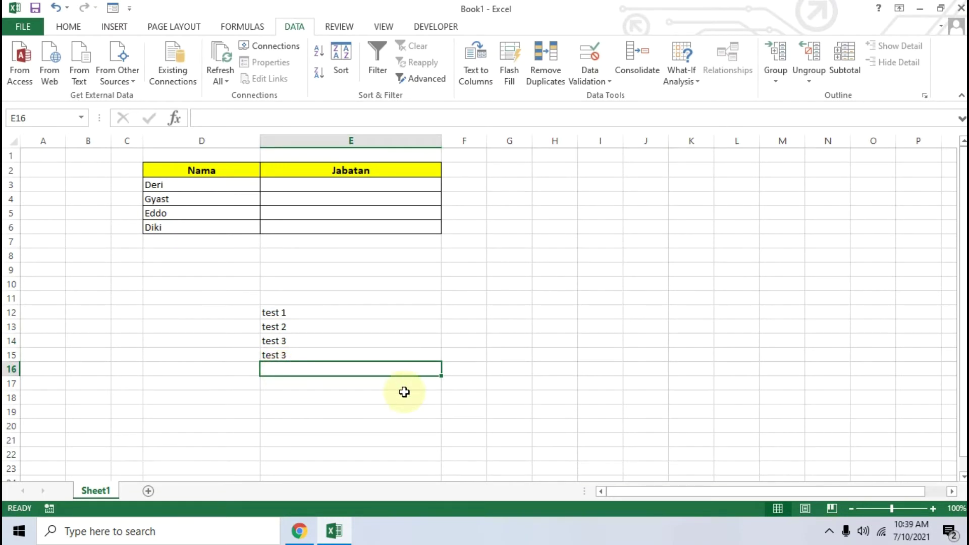
key(alt+Down)
key(Down)
key(Up)
key(Up)
key(Down)
key(Up)
key(Down)
key(Down)
key(Up)
key(Up)
key(Down)
key(Down)
key(Up)
key(Escape)
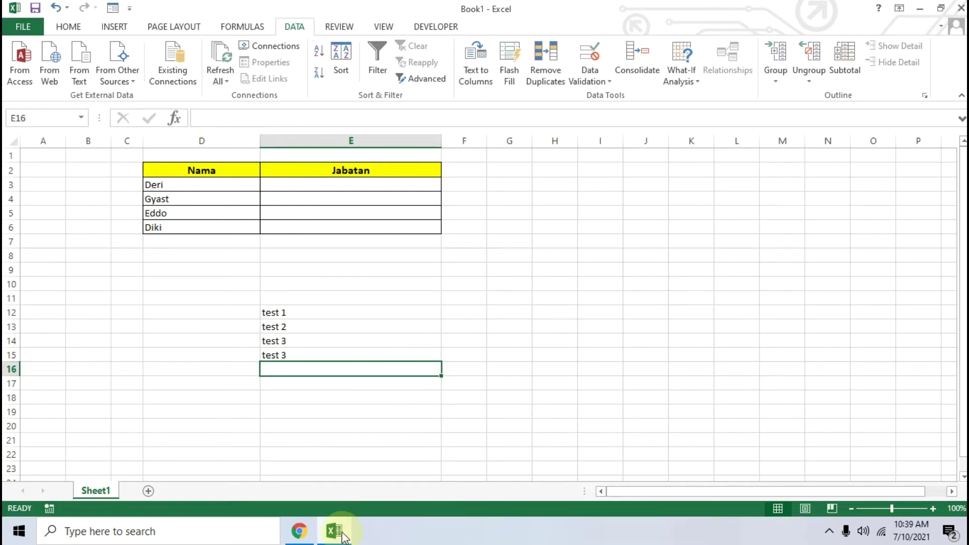
Close the enlarged tutorial image in Chrome and scroll to the Cara Ke-2 data-validation method.
click(299, 531)
click(247, 347)
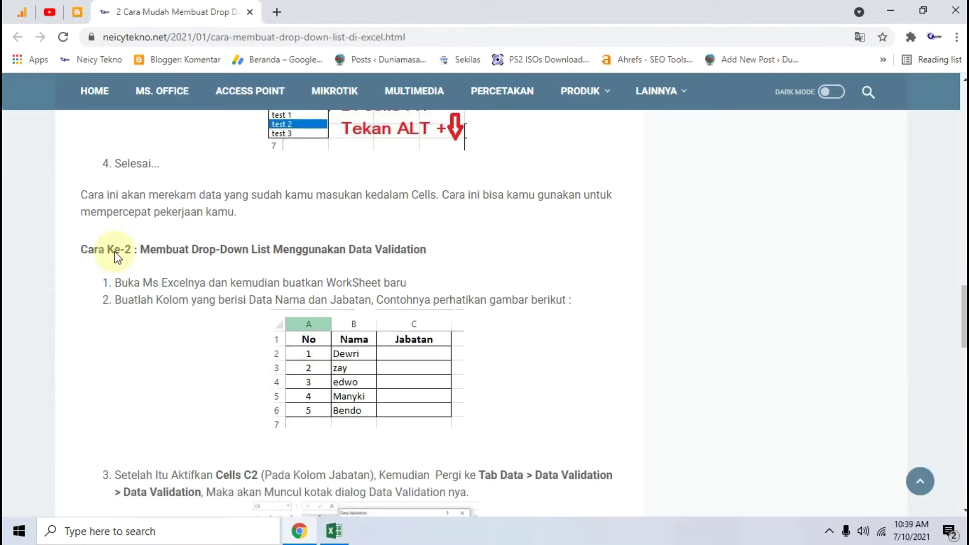
scroll(114, 253, down, 1)
scroll(115, 254, down, 2)
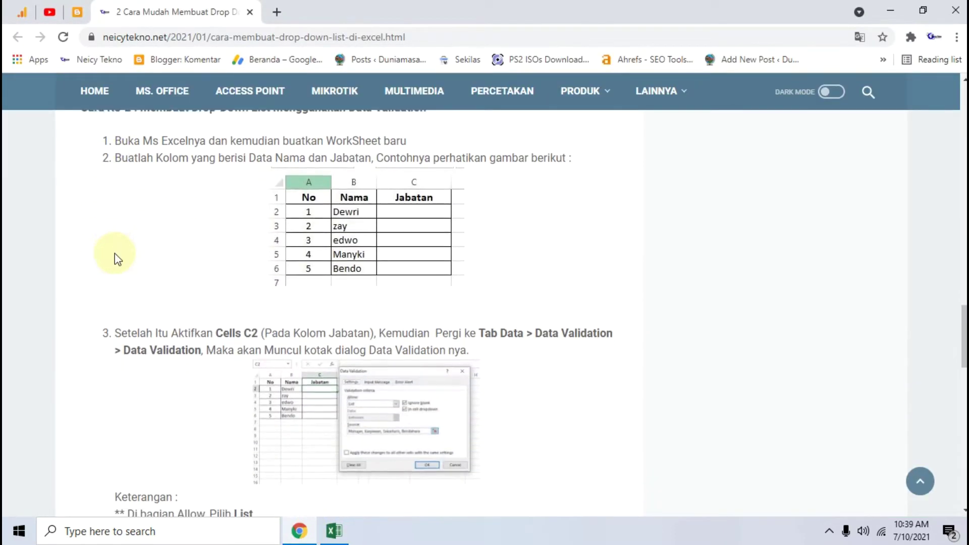
scroll(115, 253, up, 3)
scroll(116, 253, down, 3)
click(333, 530)
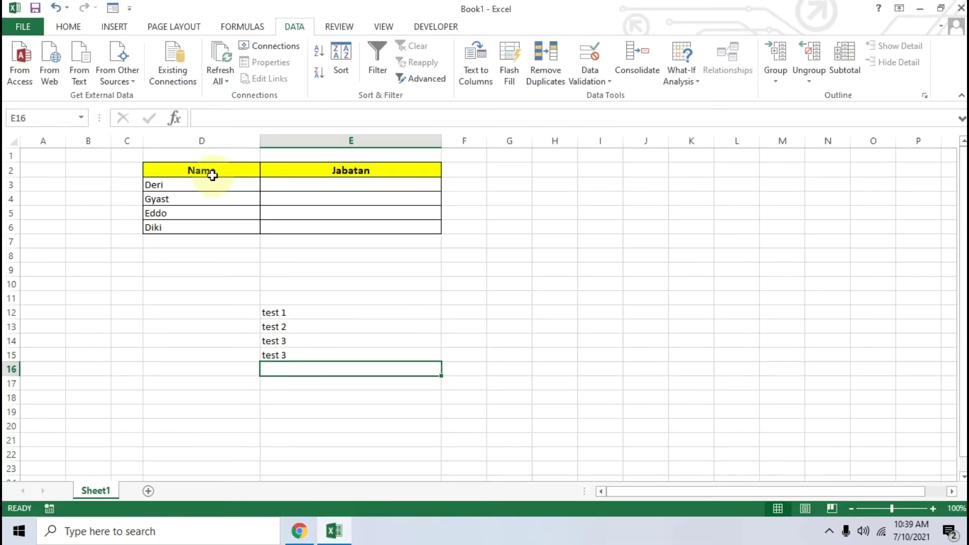
Select Jabatan cell E3 and open the Data Validation dropdown on the DATA tab.
click(538, 226)
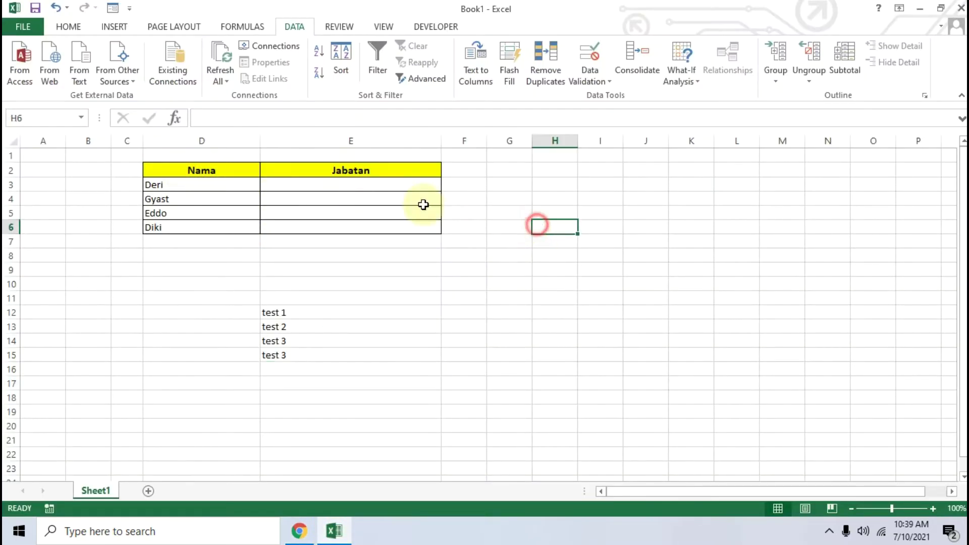
click(329, 185)
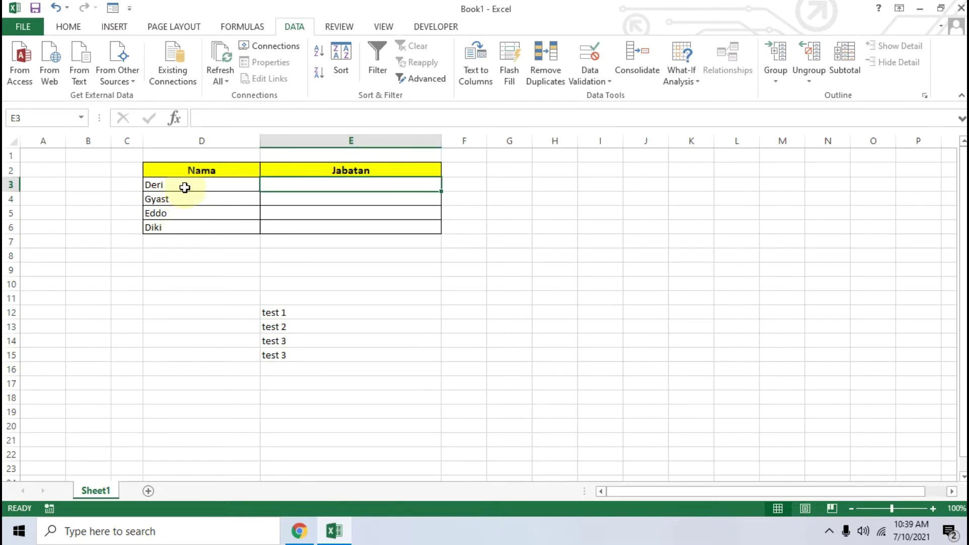
click(603, 198)
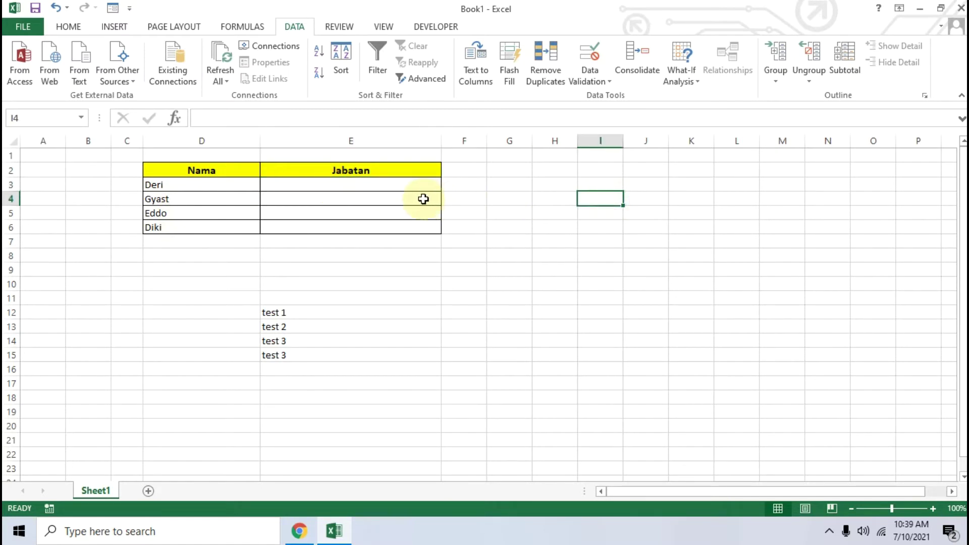
click(339, 184)
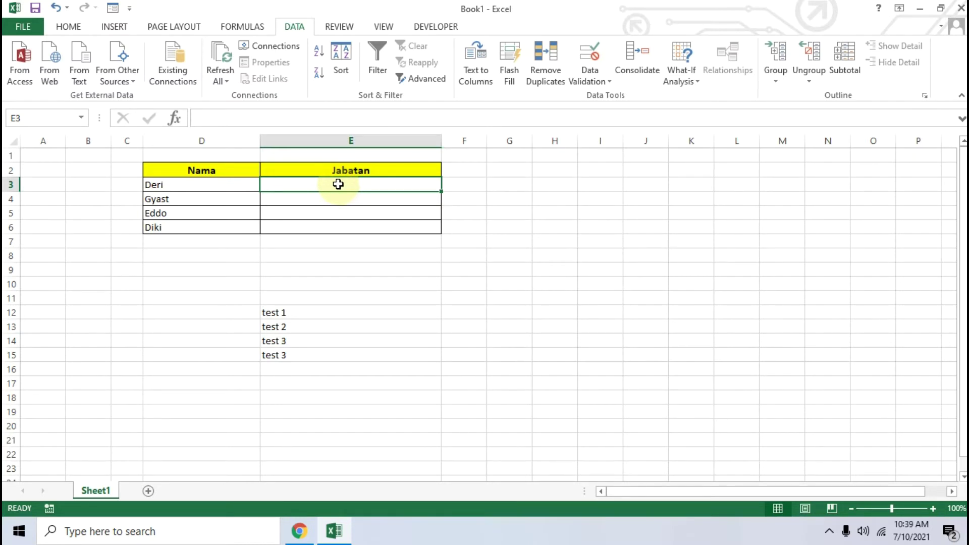
click(352, 185)
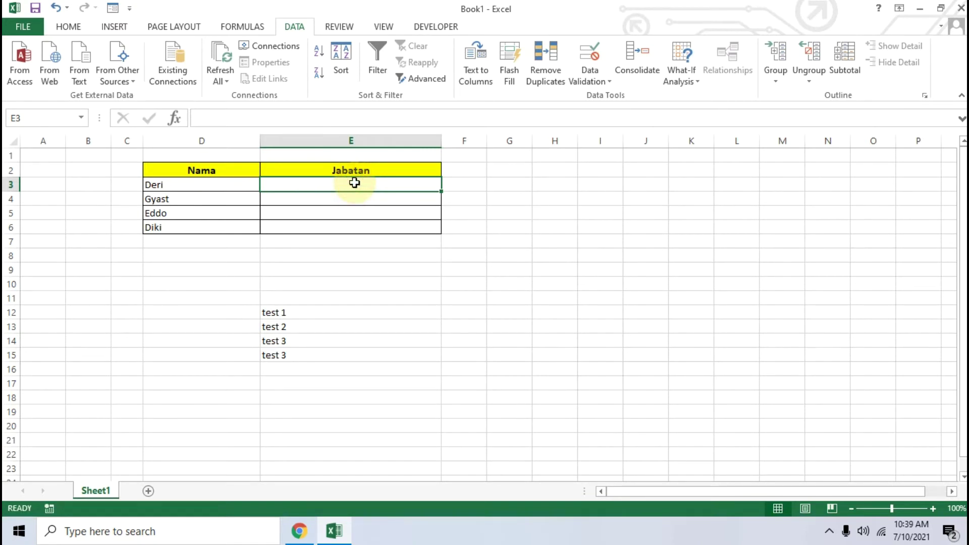
click(301, 25)
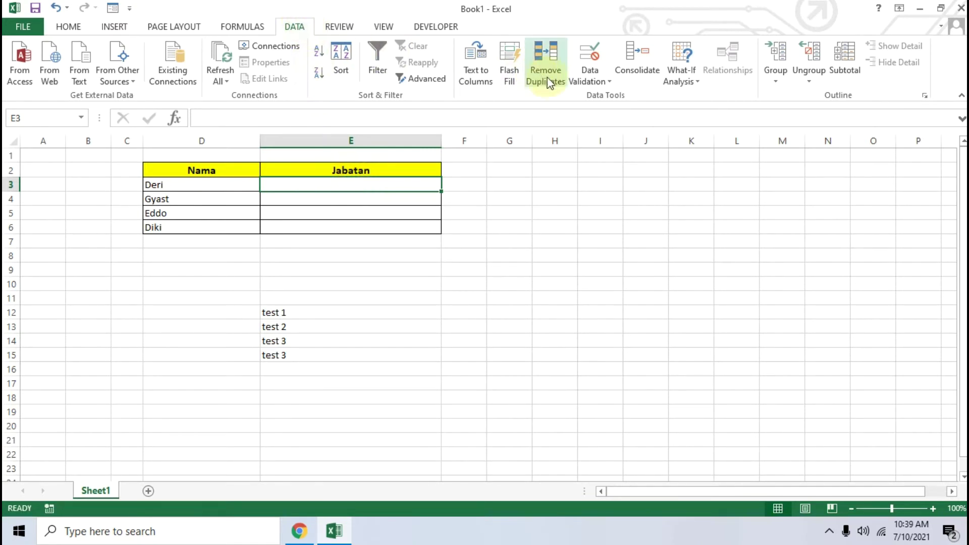
click(583, 84)
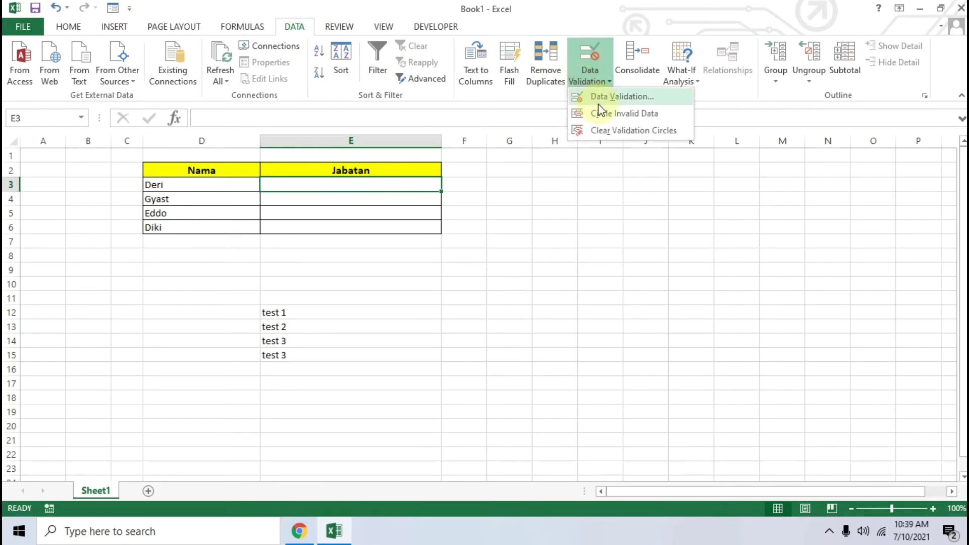
Set E3's validation to allow a List with source 'Manager, Sekertaris, Karyawan'.
click(598, 104)
drag(555, 107, 590, 107)
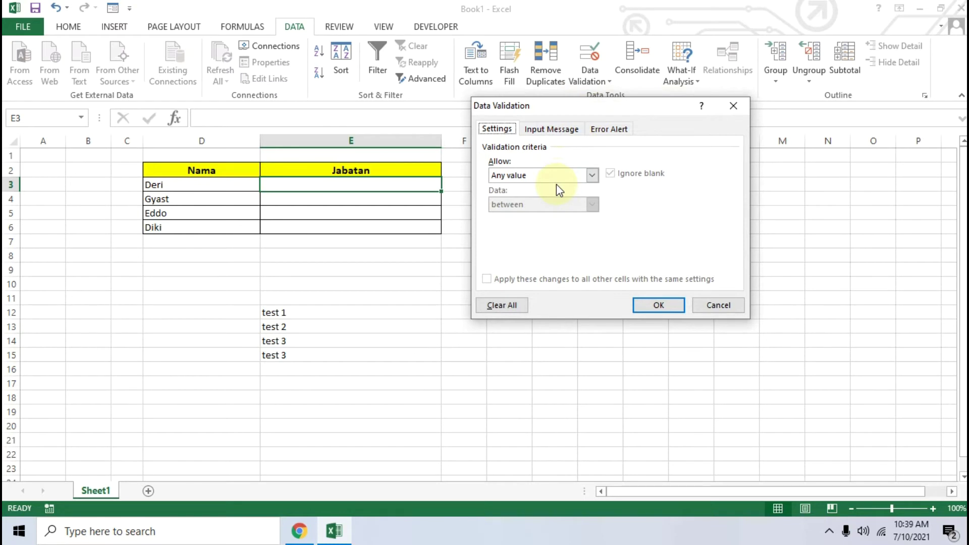
click(519, 176)
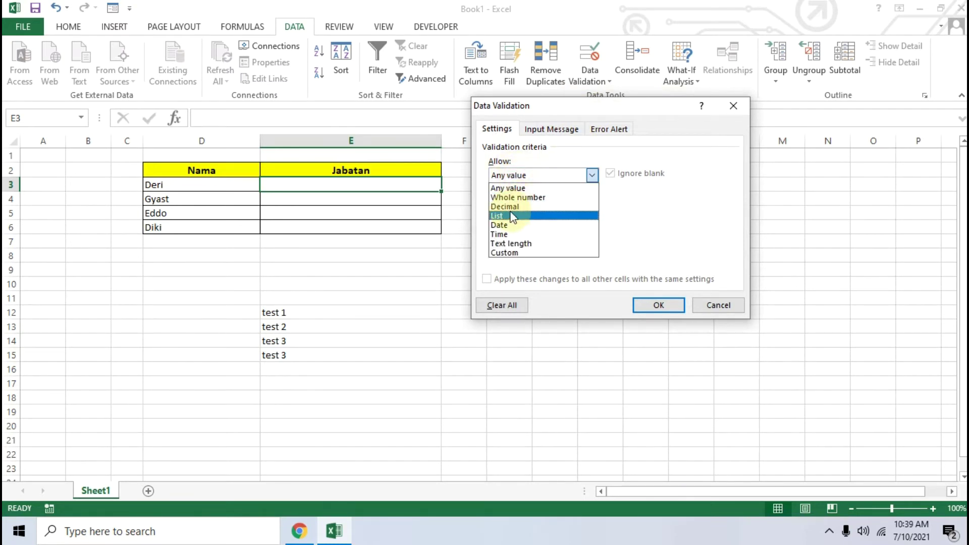
click(513, 217)
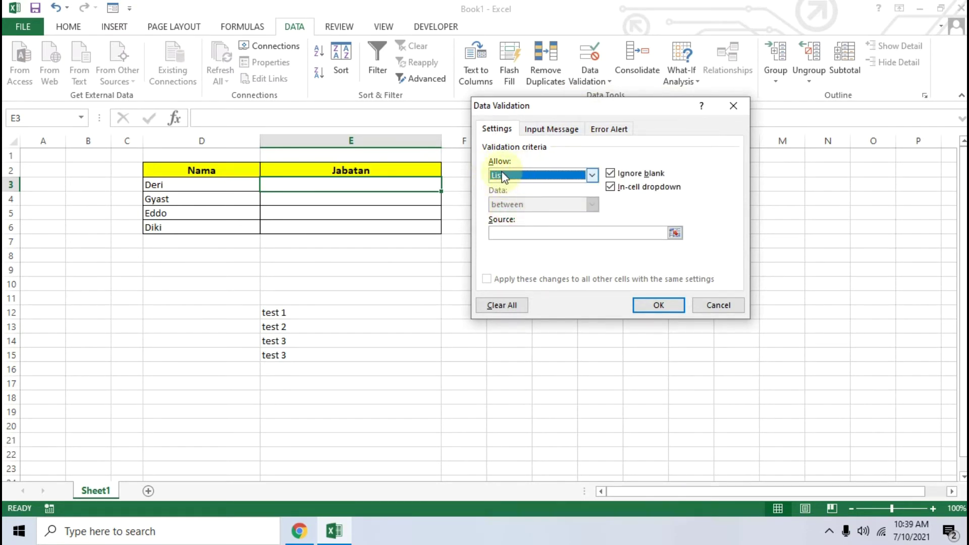
click(511, 232)
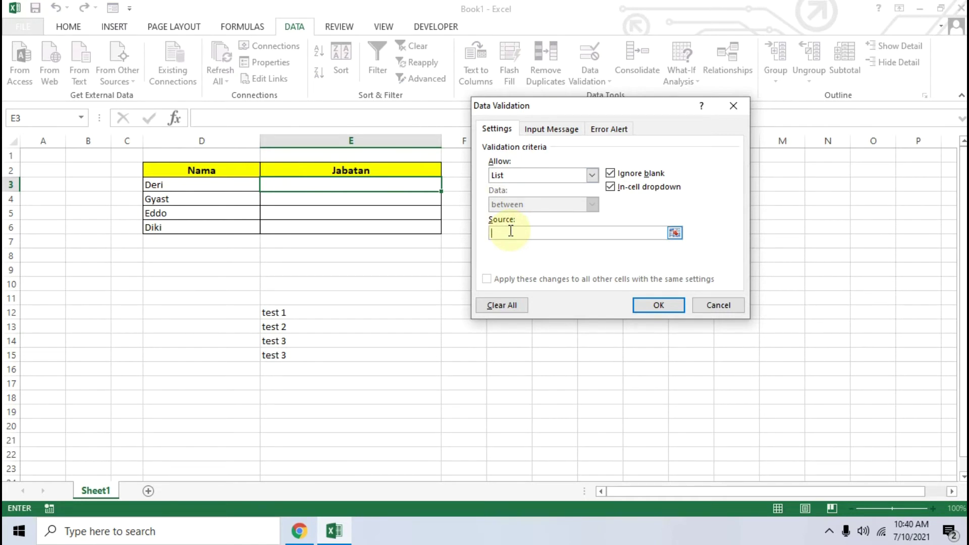
text(Manager, Sekertaris, Karyawan)
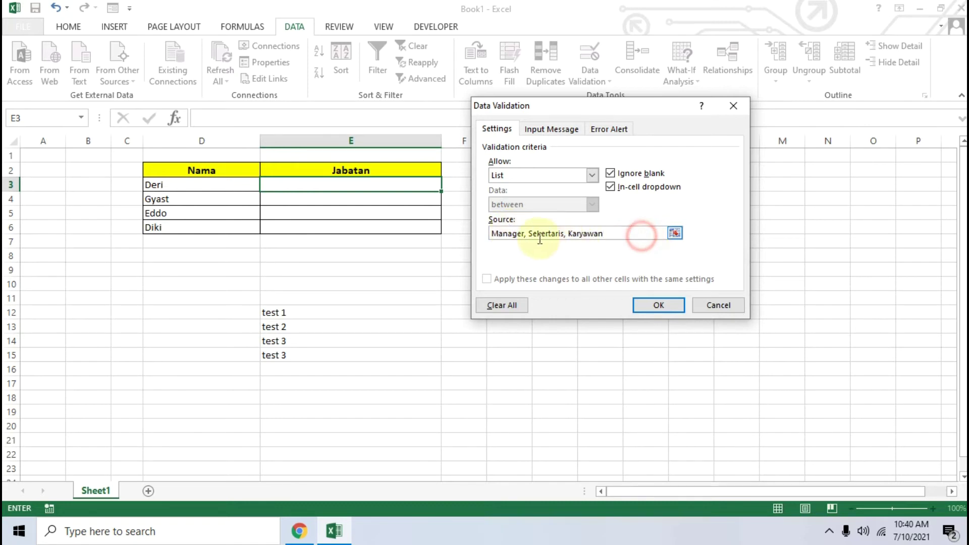
Review the 'Manager, Sekertaris, Karyawan' source text and confirm the list validation on E3.
drag(640, 233, 482, 236)
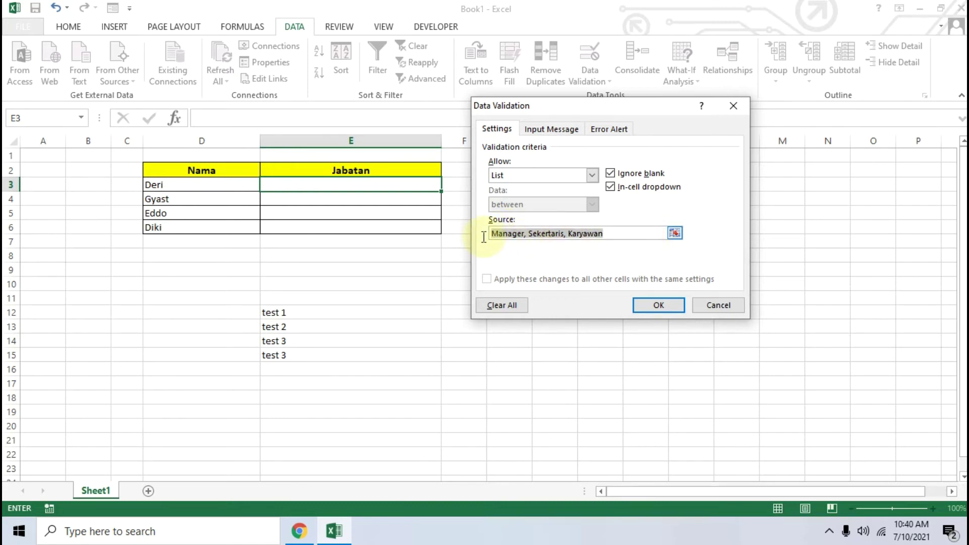
click(616, 234)
drag(616, 233, 481, 235)
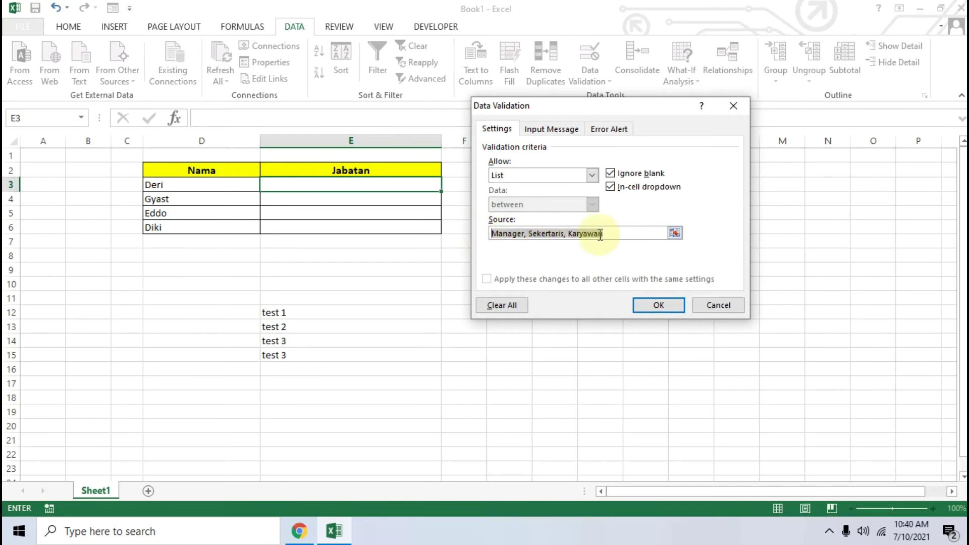
click(632, 233)
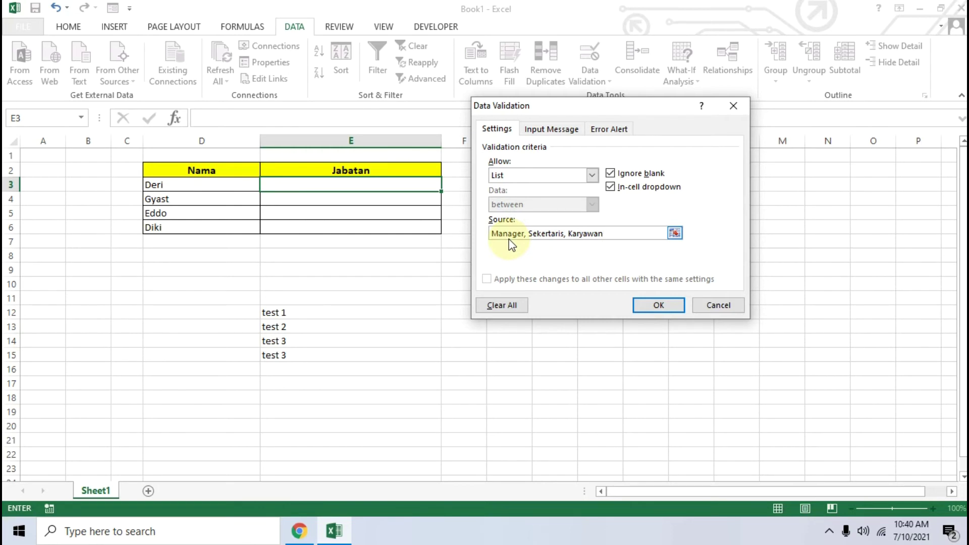
click(621, 235)
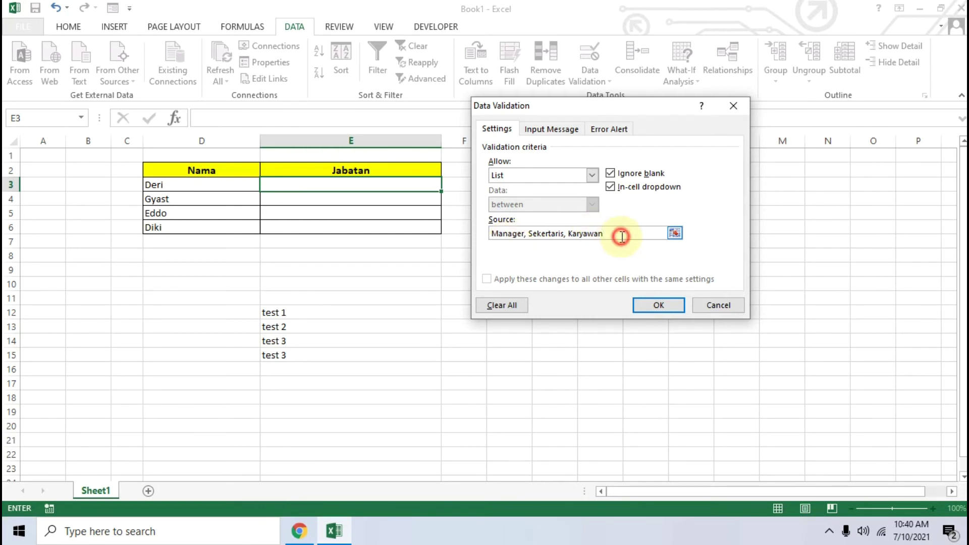
click(659, 305)
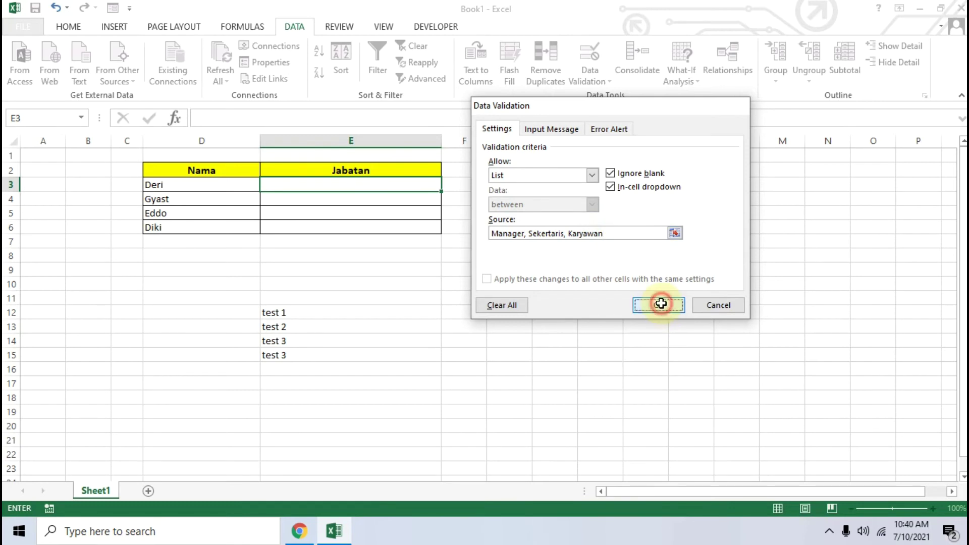
click(469, 217)
Choose Manager from E3's job-title dropdown for Deri.
click(408, 186)
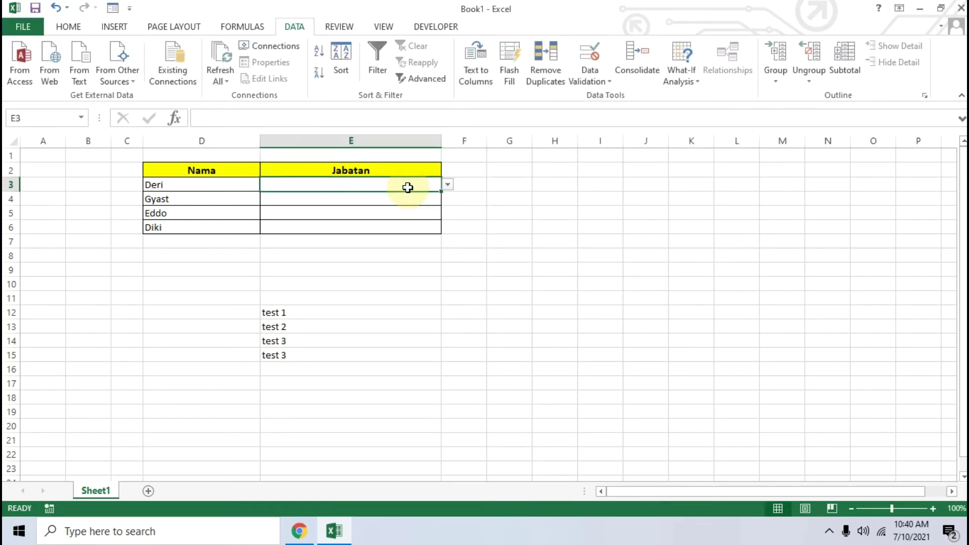
click(448, 187)
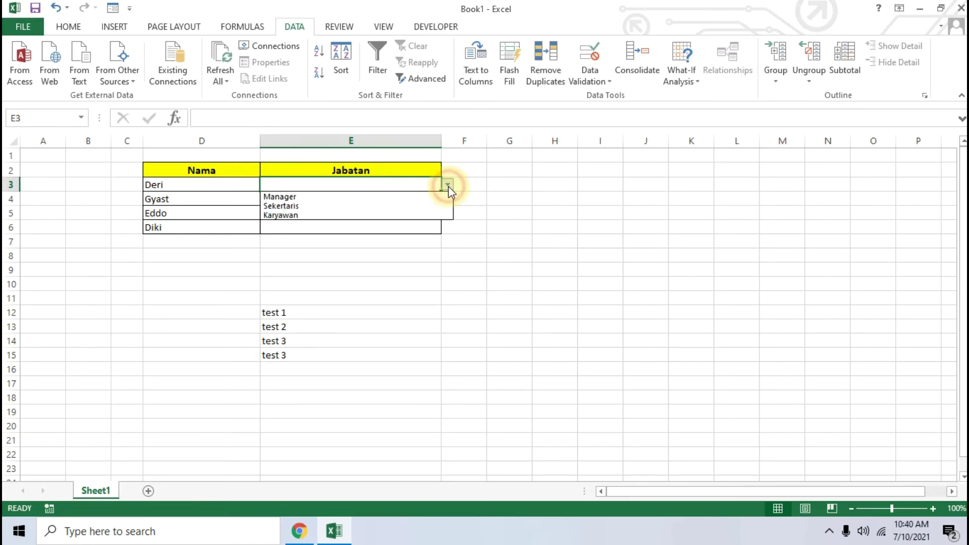
click(448, 186)
click(449, 187)
click(449, 187)
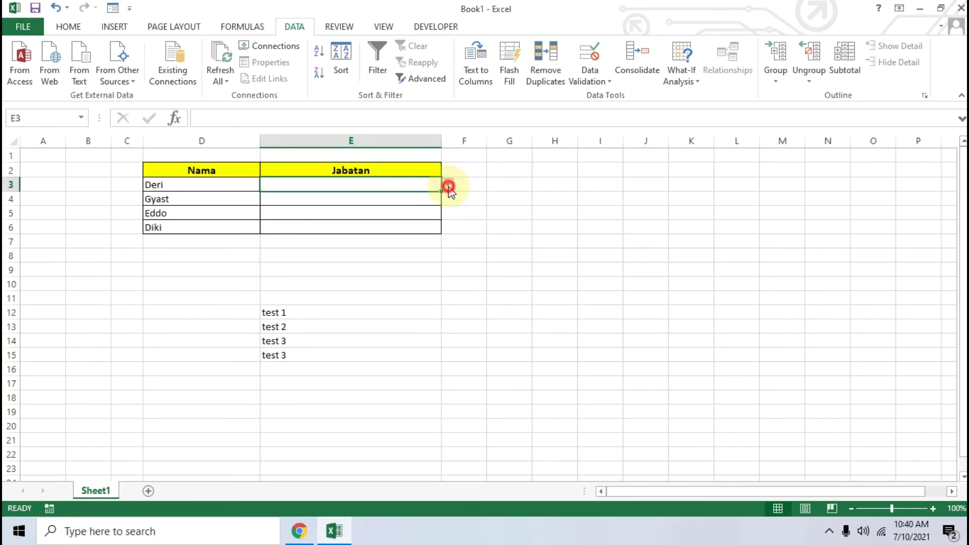
click(448, 186)
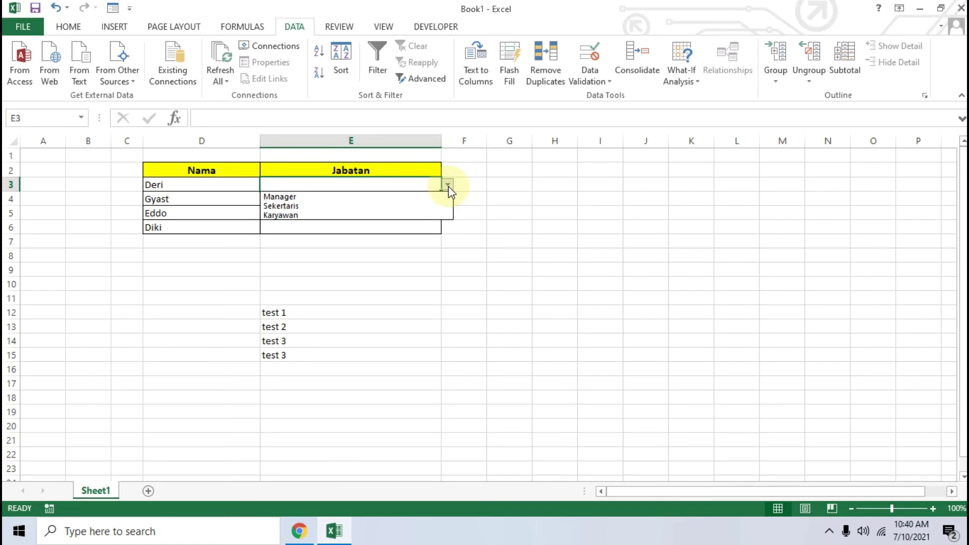
click(295, 198)
Fill E3's Manager entry and its dropdown down through E6.
click(295, 199)
click(369, 185)
click(368, 199)
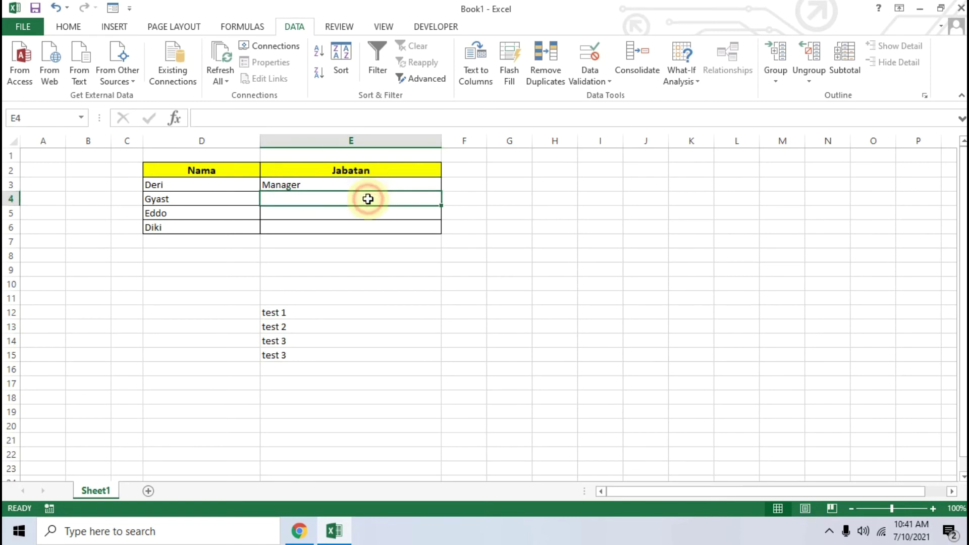
click(364, 211)
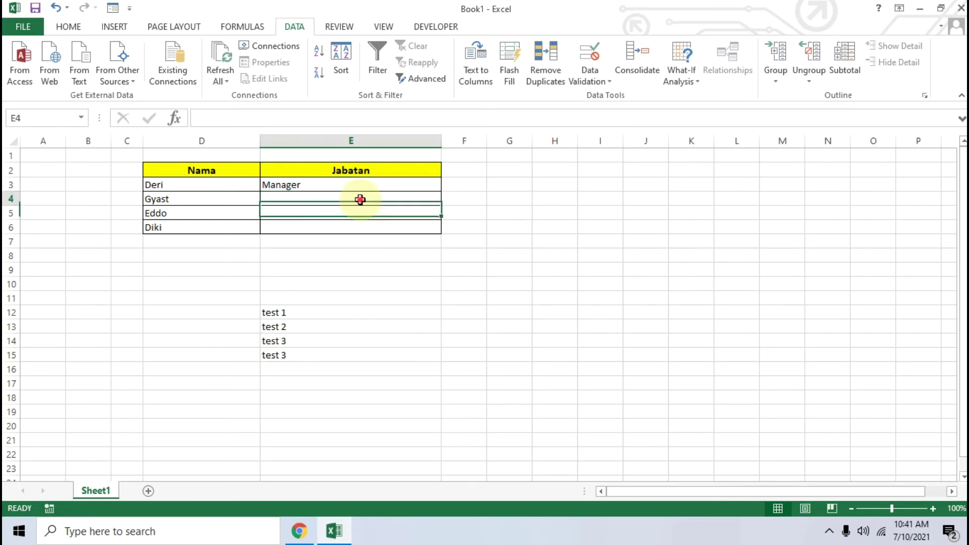
click(373, 186)
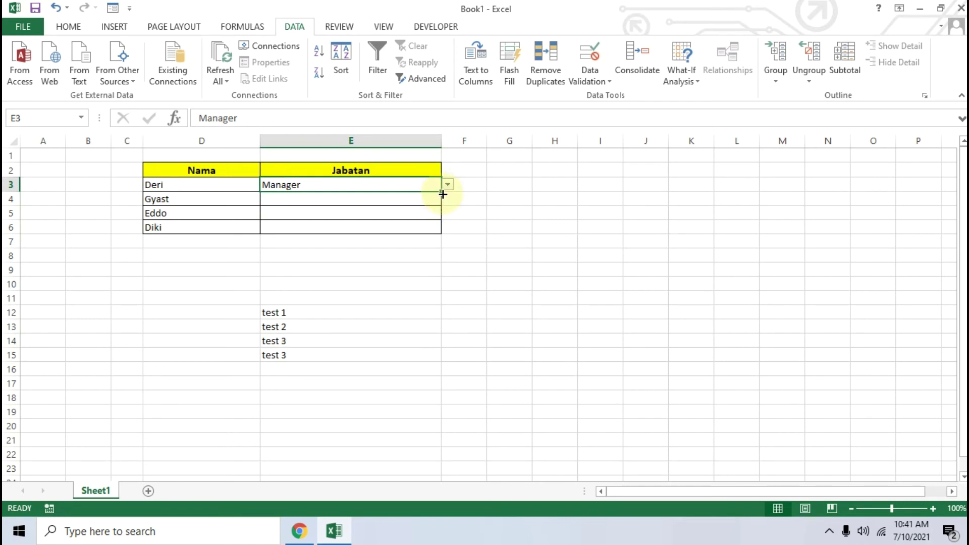
drag(443, 194, 429, 232)
Pick Sekertaris for Gyast in E4, and Karyawan for Eddo in E5 and Diki in E6.
click(332, 199)
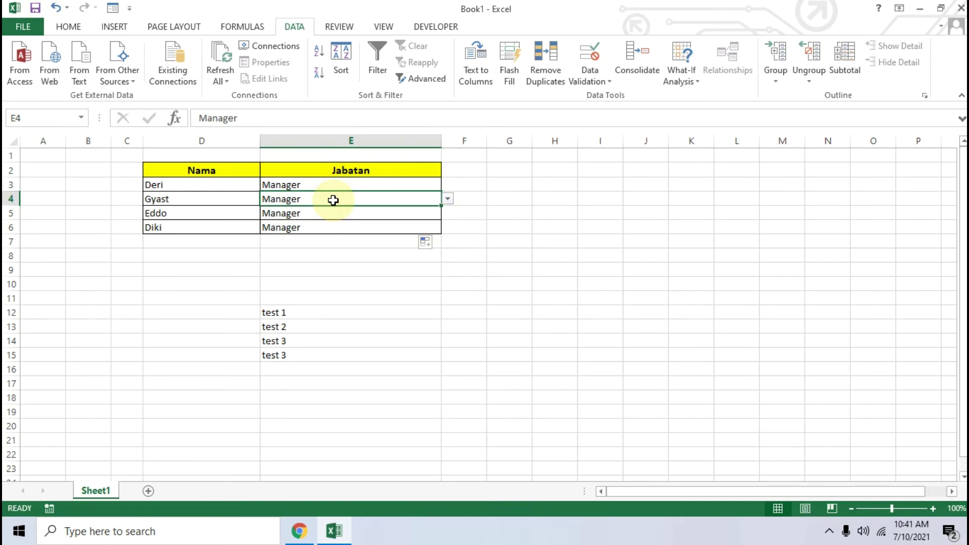
click(448, 199)
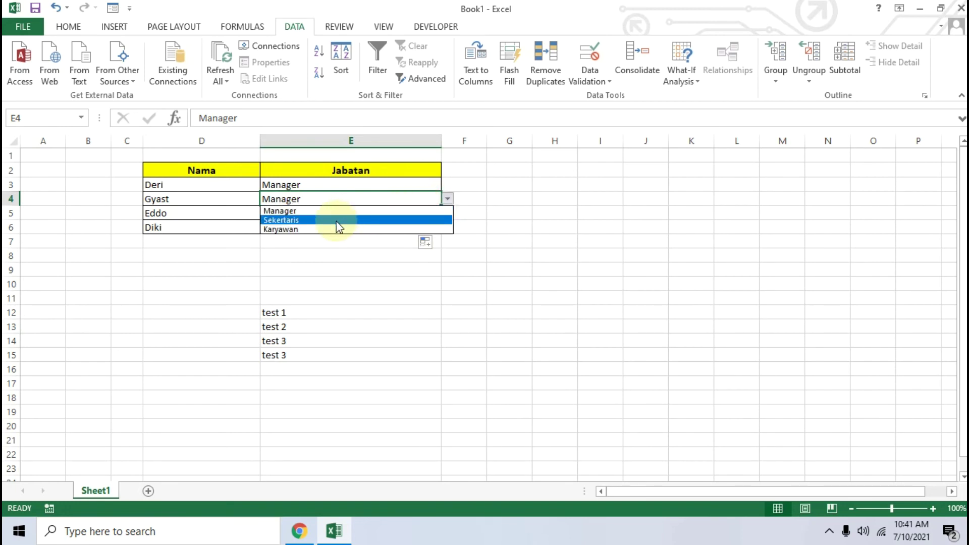
click(337, 221)
click(320, 212)
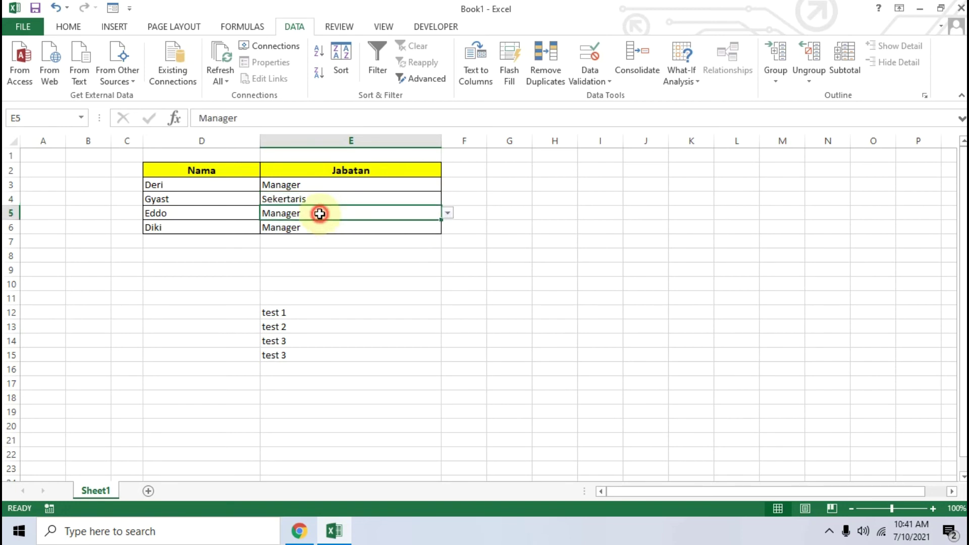
click(451, 216)
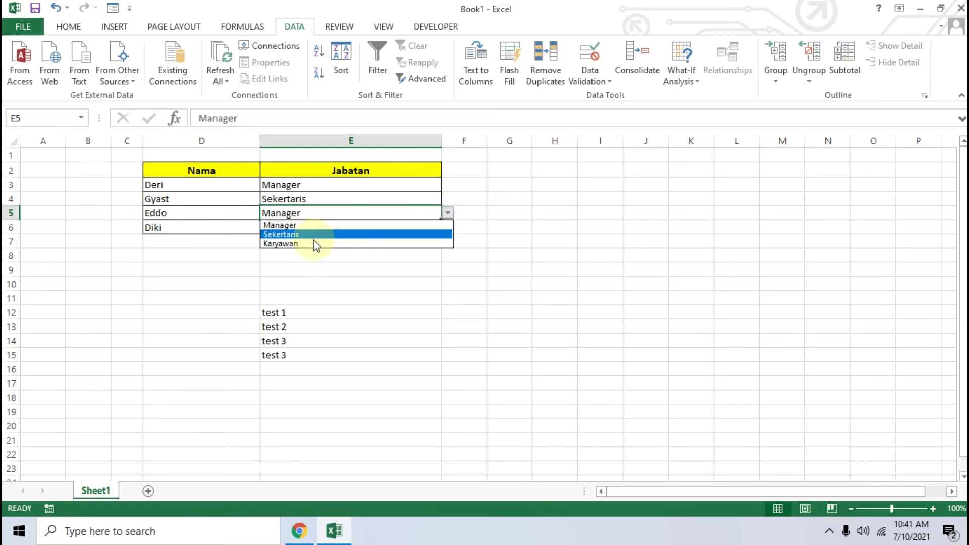
click(309, 240)
click(309, 227)
click(448, 227)
click(364, 257)
click(365, 258)
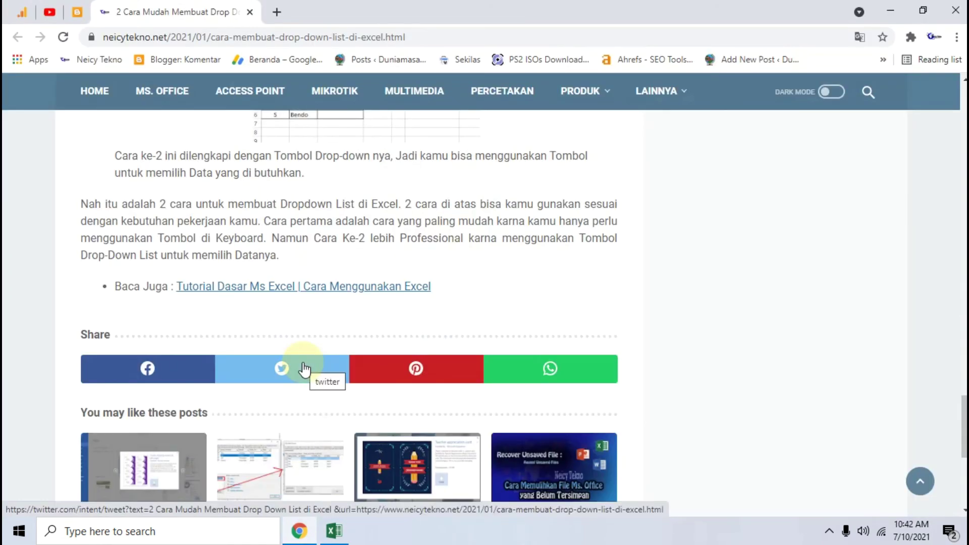
Scroll back through the drop-down list tutorial in Chrome, then minimize the browser.
scroll(333, 341, up, 1)
scroll(326, 340, up, 2)
scroll(326, 343, up, 5)
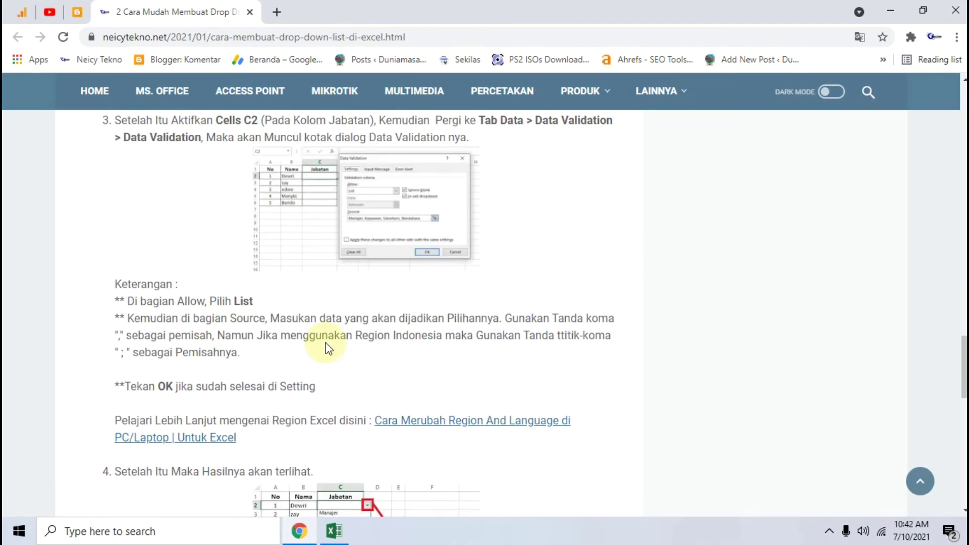
scroll(328, 348, up, 4)
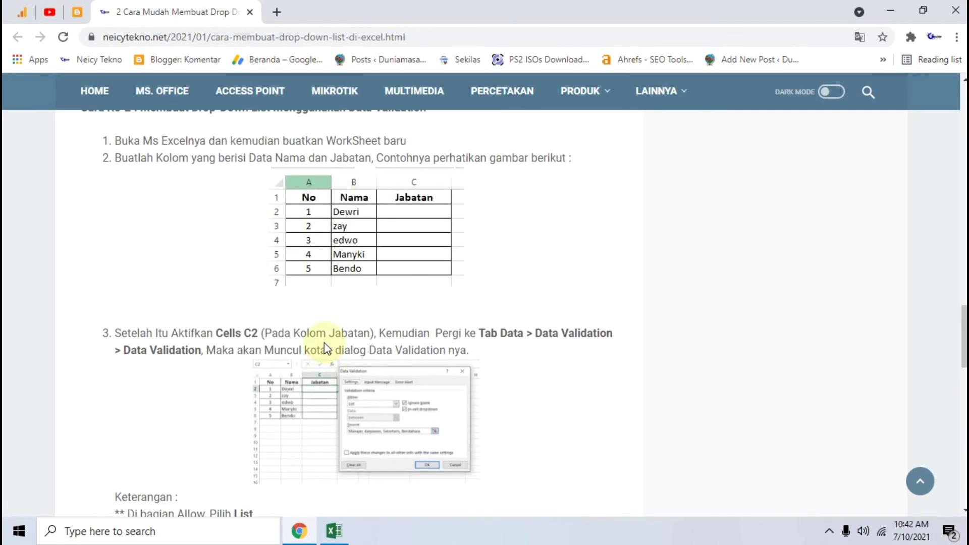
scroll(325, 348, up, 5)
scroll(326, 344, up, 4)
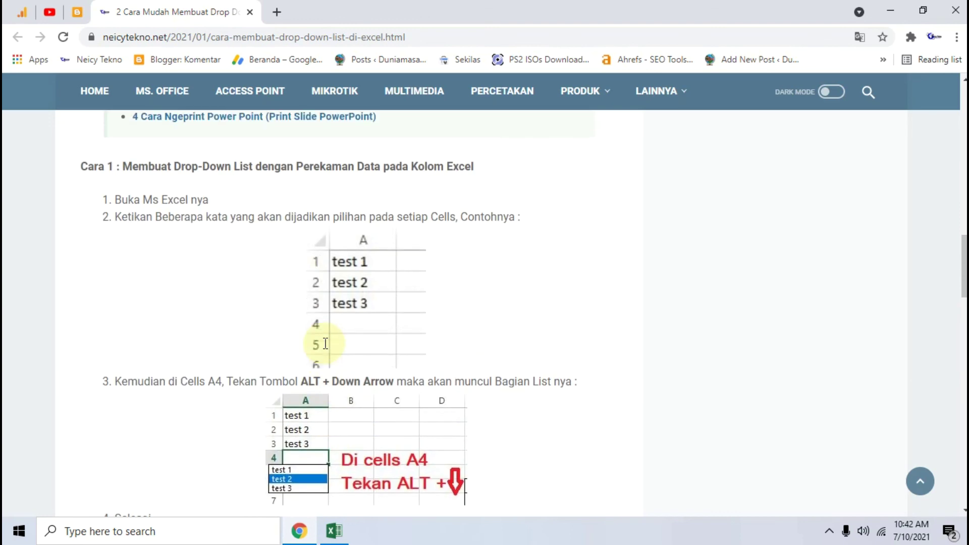
scroll(325, 348, up, 3)
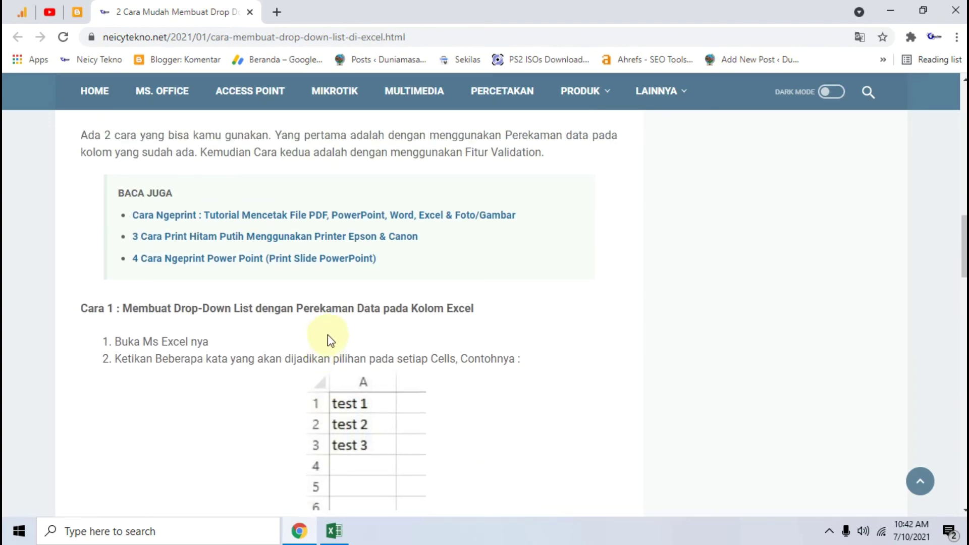
scroll(328, 335, up, 4)
scroll(328, 334, up, 5)
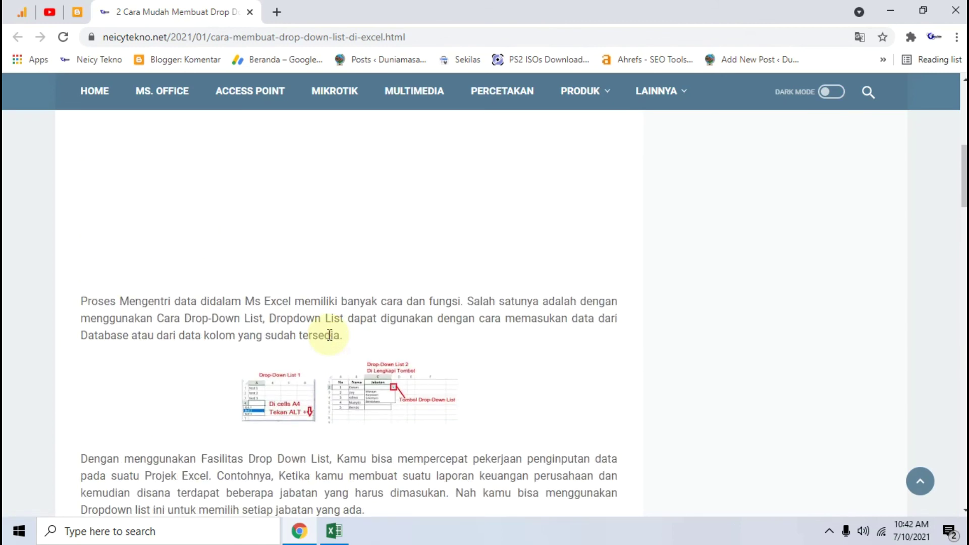
scroll(329, 335, down, 1)
scroll(330, 335, down, 4)
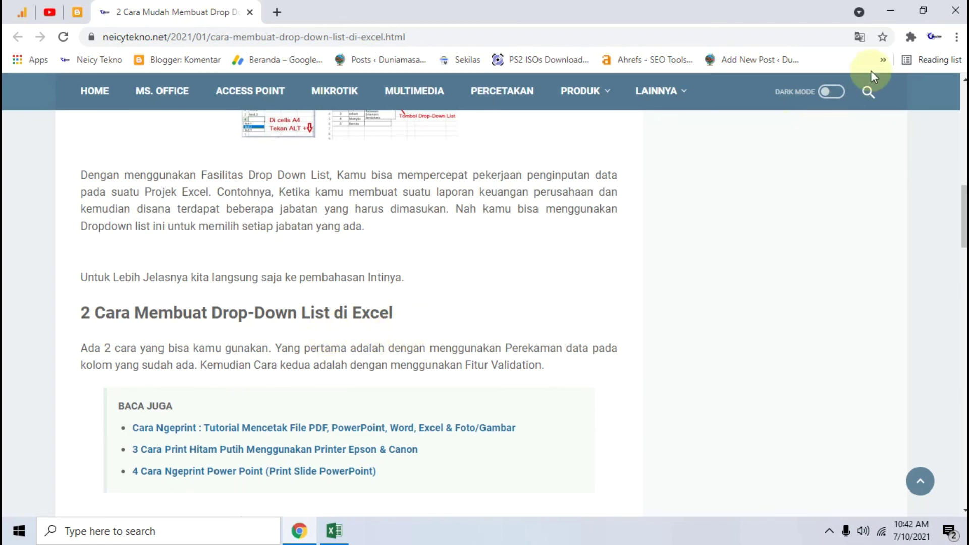
click(897, 3)
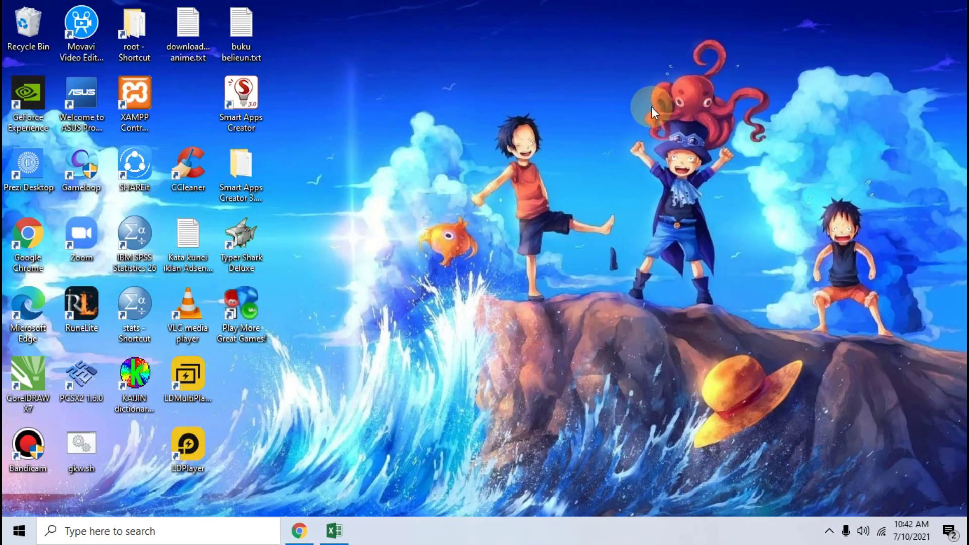